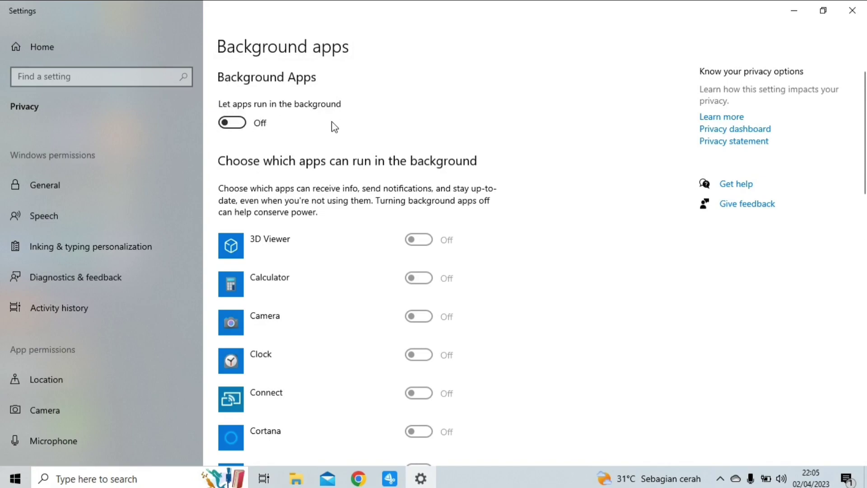
- Turn on the setting that lets apps run in the background
scroll(296, 316, "down", 15)
scroll(285, 213, "up", 9)
scroll(284, 212, "up", 10)
left_click(239, 127)
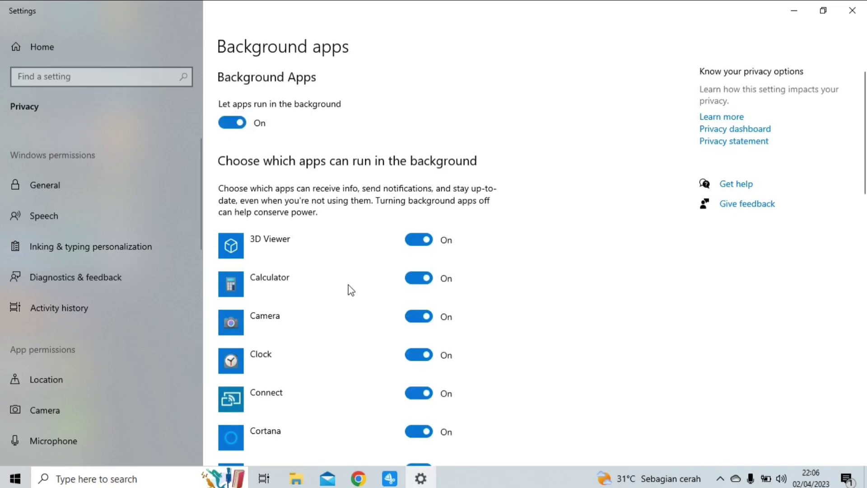
- Review the list of background apps, turn off letting apps run in the background, and close Settings
scroll(322, 345, "down", 4)
scroll(321, 344, "down", 10)
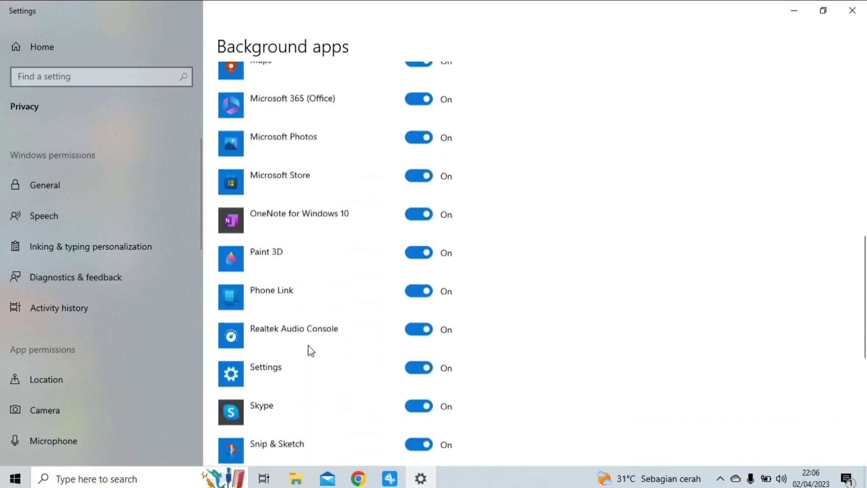
scroll(311, 351, "down", 3)
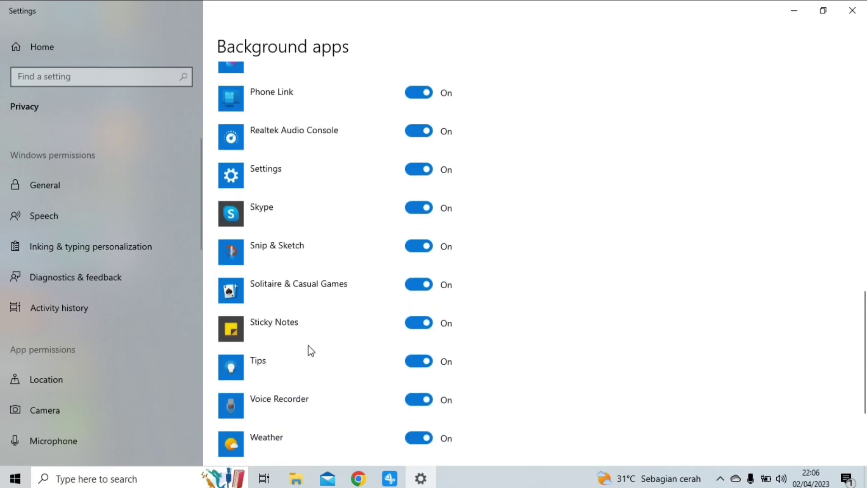
scroll(310, 356, "down", 3)
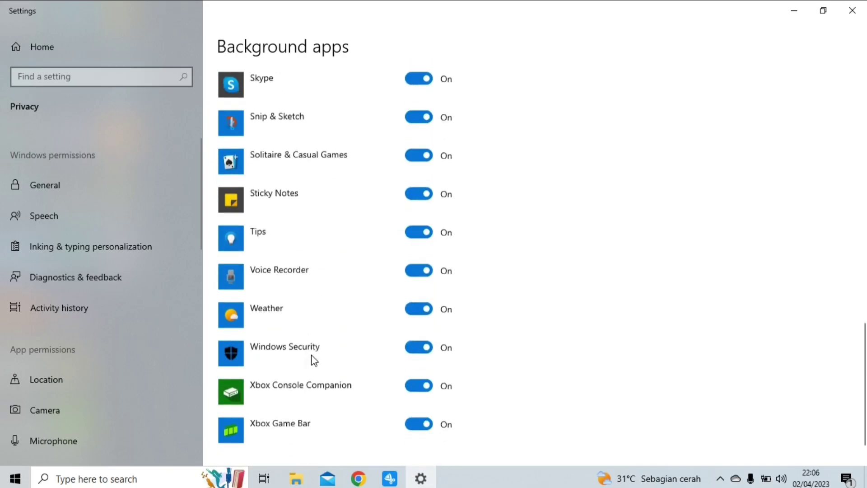
scroll(310, 357, "up", 6)
scroll(318, 340, "up", 10)
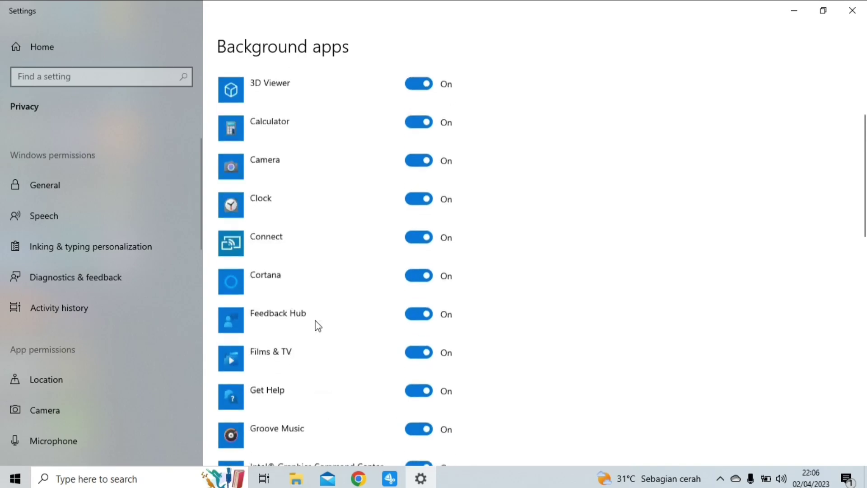
left_click(233, 122)
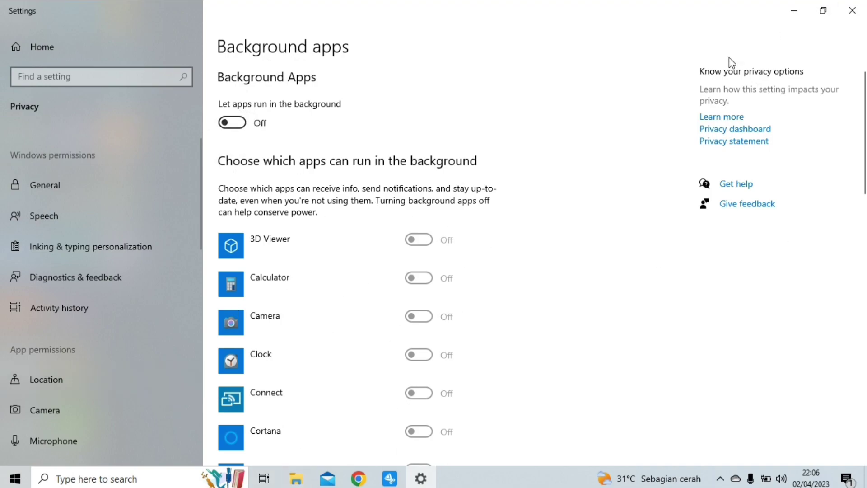
left_click(852, 10)
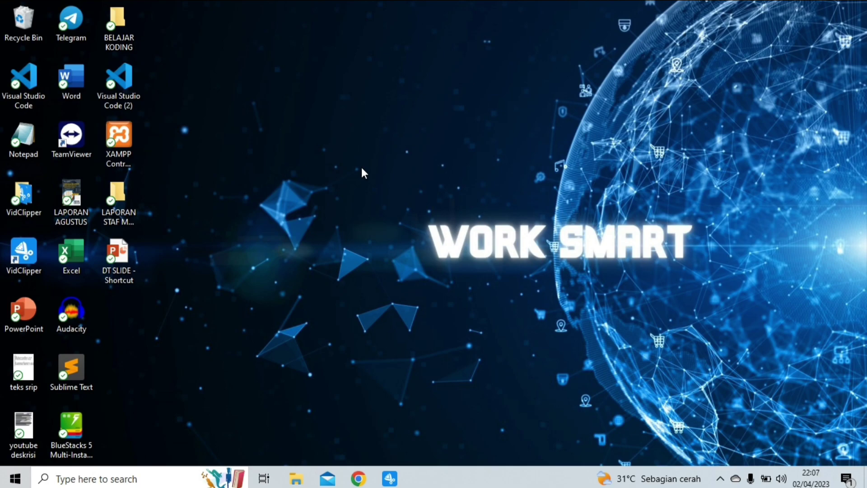
- Open the Windows Temp folder through the Run command "temp"
key("super+r")
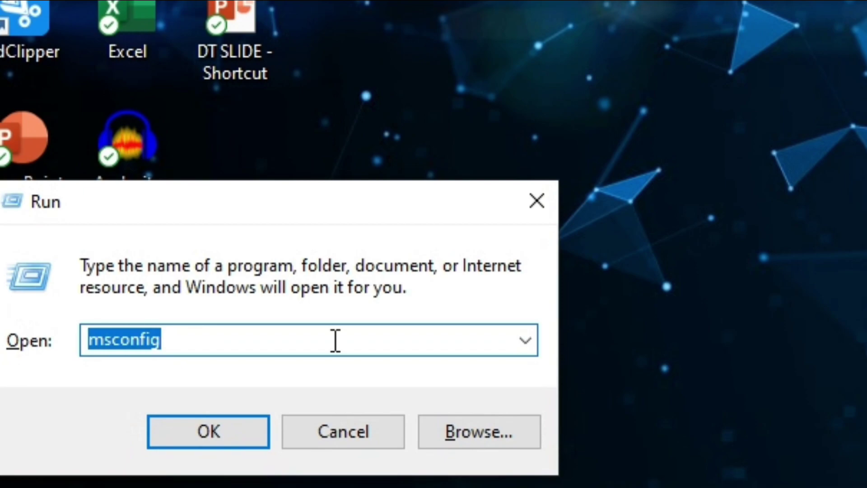
type("TE")
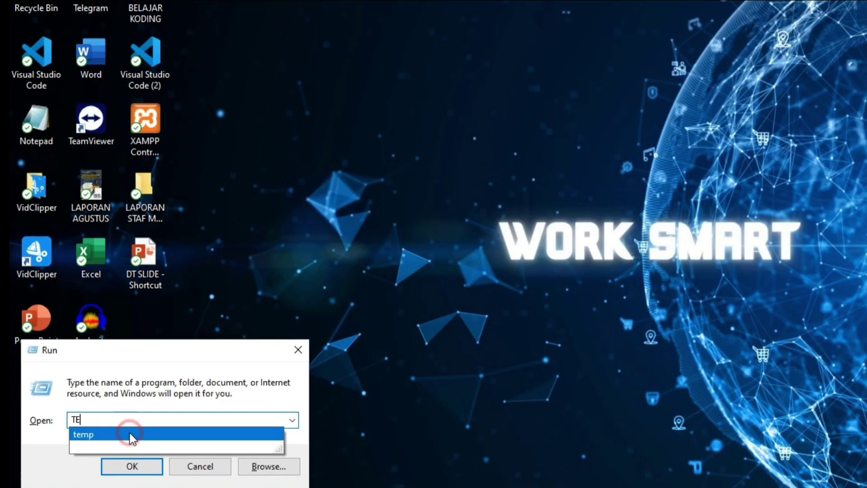
left_click(208, 377)
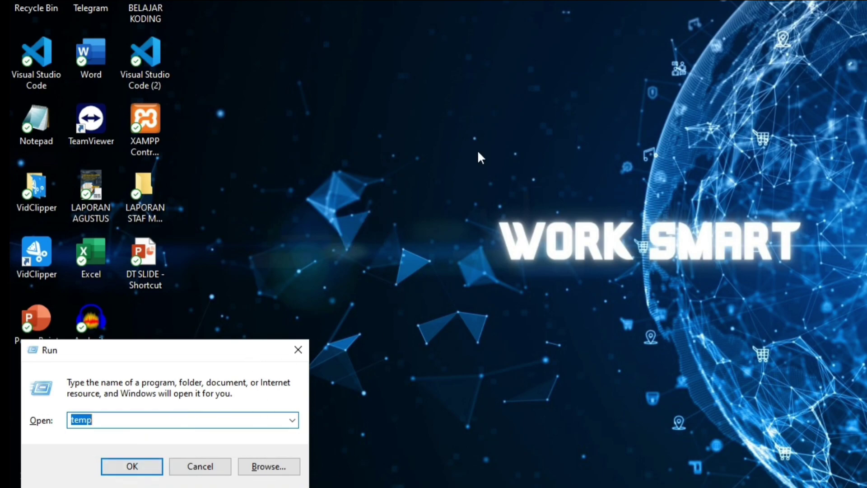
left_click(139, 465)
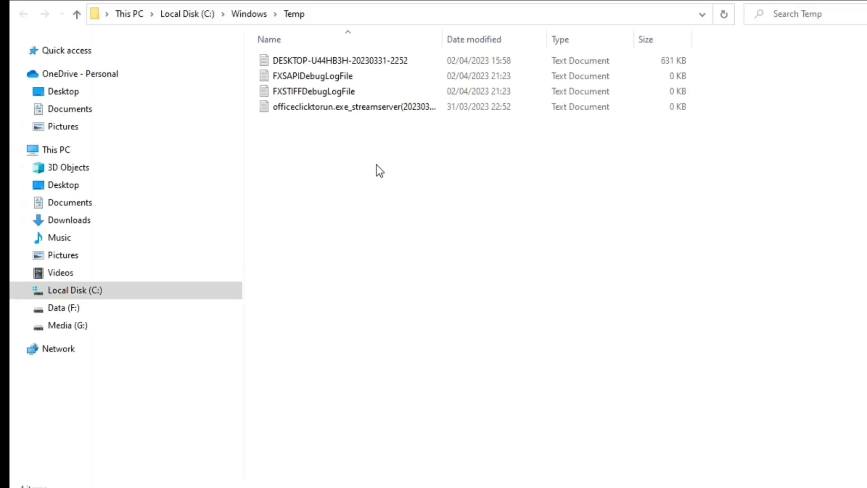
- Delete all files in the Windows Temp folder, skipping all items in use, and close the folder
left_click_drag(359, 181, 353, 50)
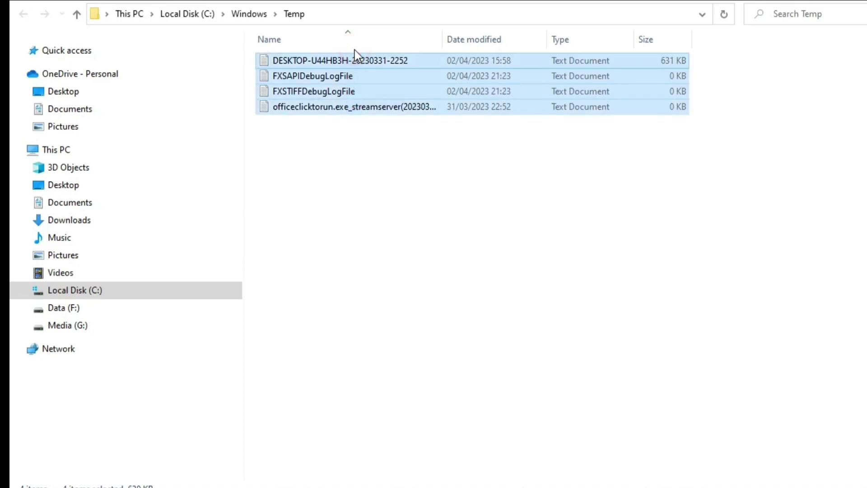
key("Delete")
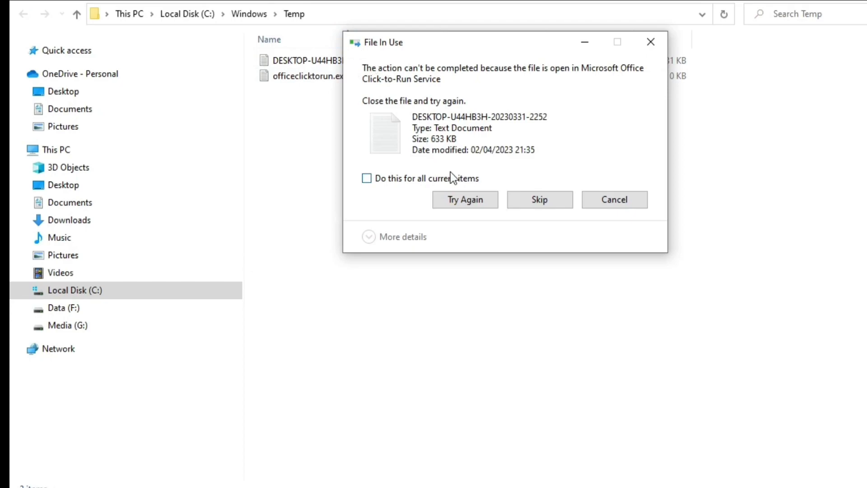
left_click(367, 179)
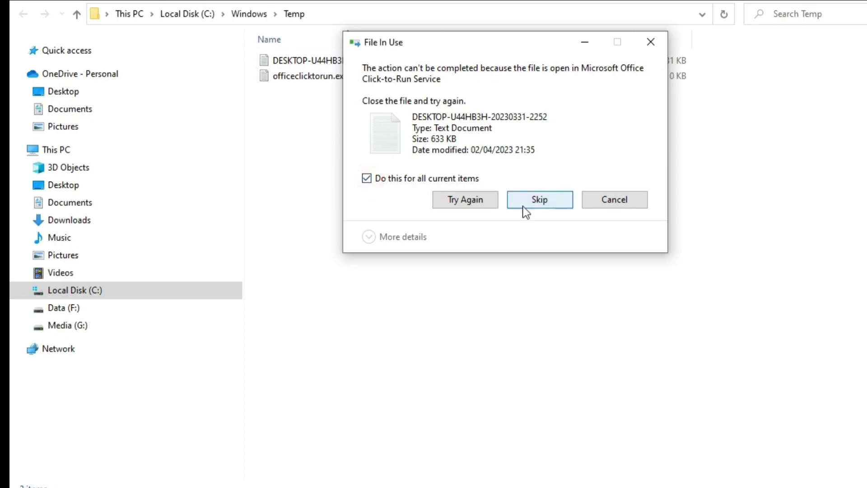
left_click(525, 211)
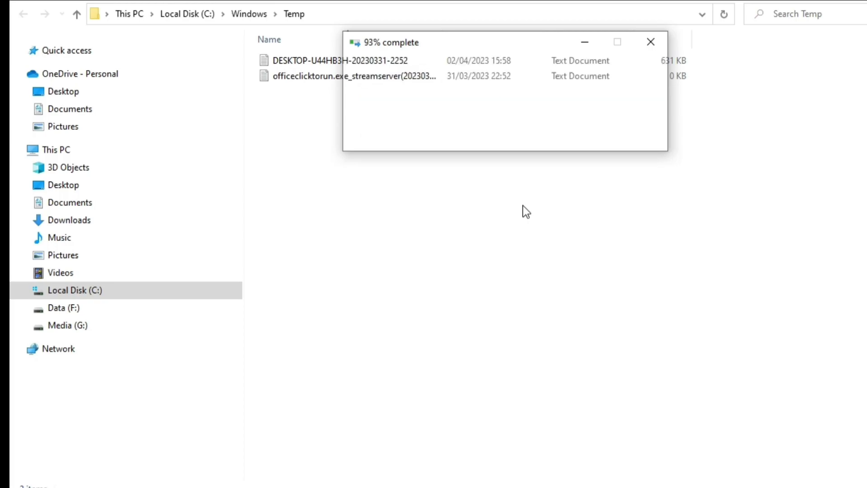
key("alt+F4")
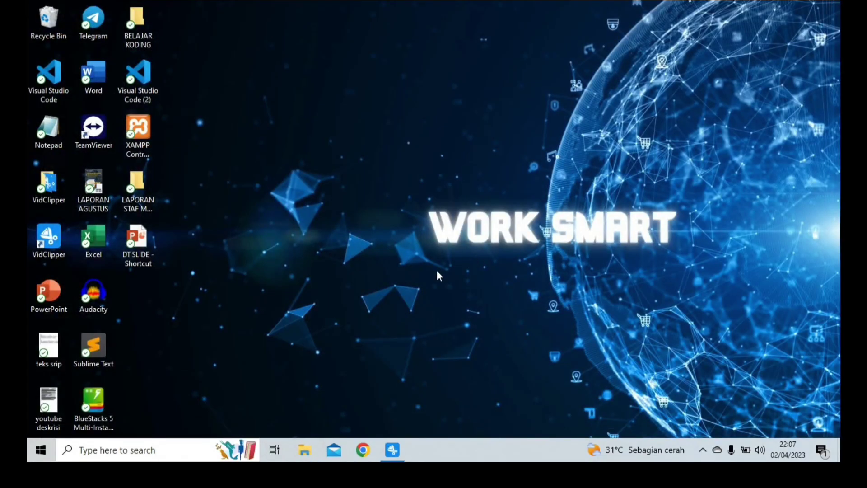
- Open the user account's local Temp folder through the Run command "%temp%"
key("super+r")
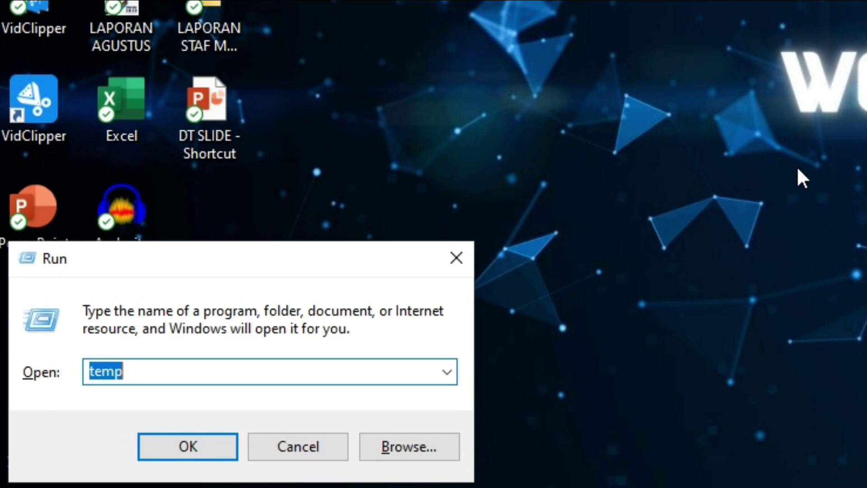
type("%")
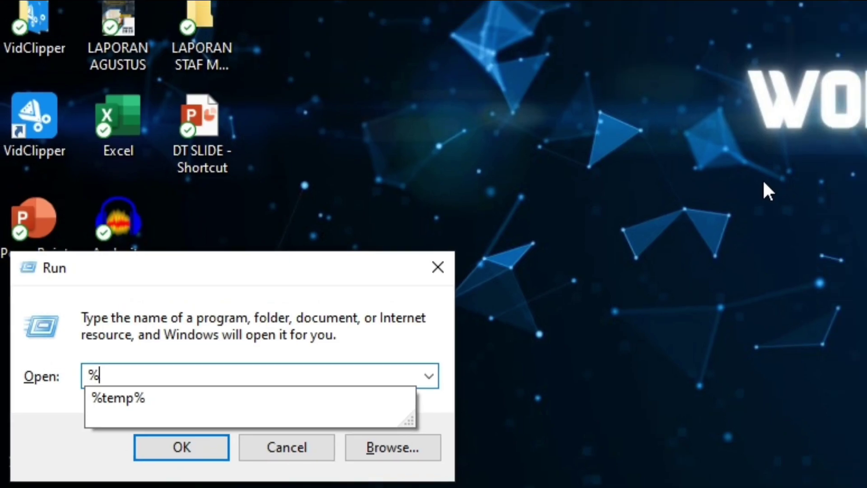
left_click(132, 400)
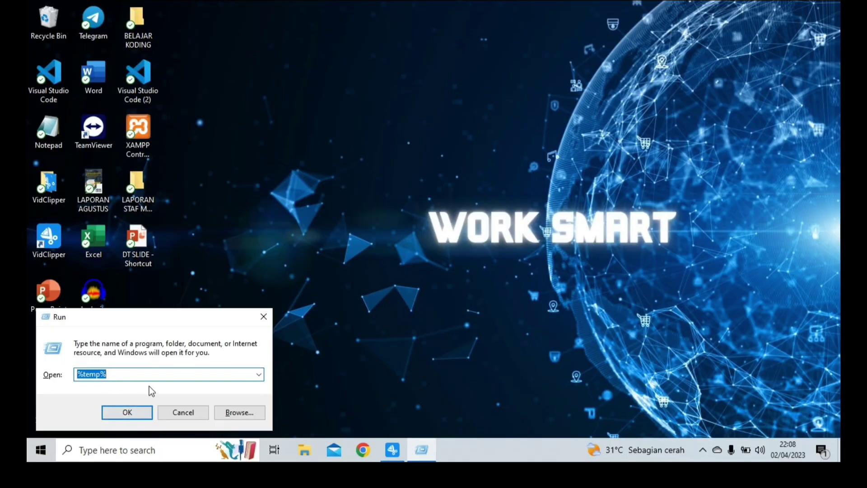
key("Return")
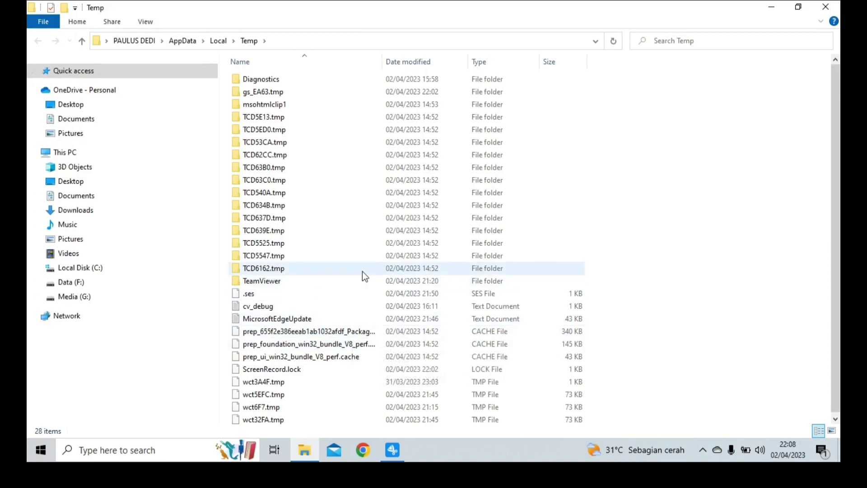
- Delete everything in the user's local Temp folder, skipping all items in use, and close the folder
key("ctrl+a")
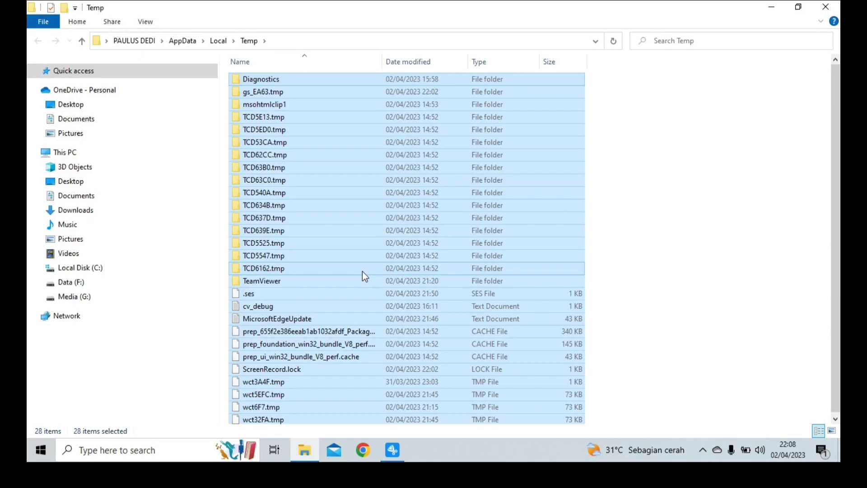
key("Delete")
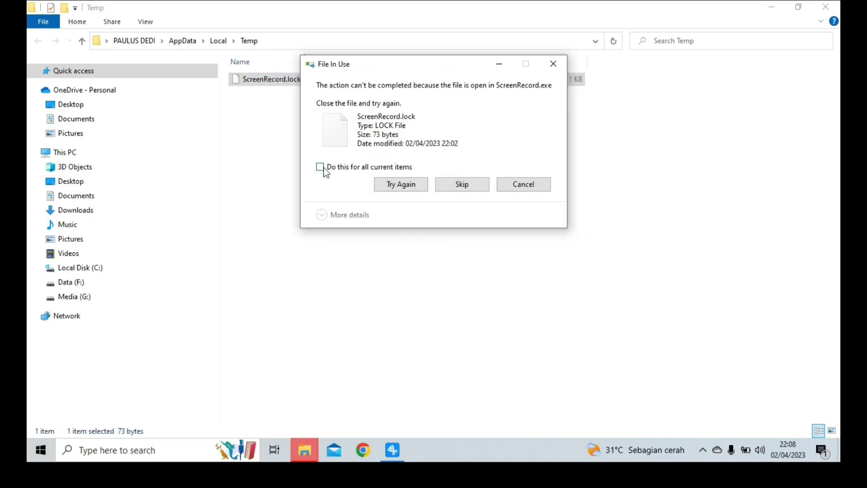
left_click(320, 168)
left_click(457, 192)
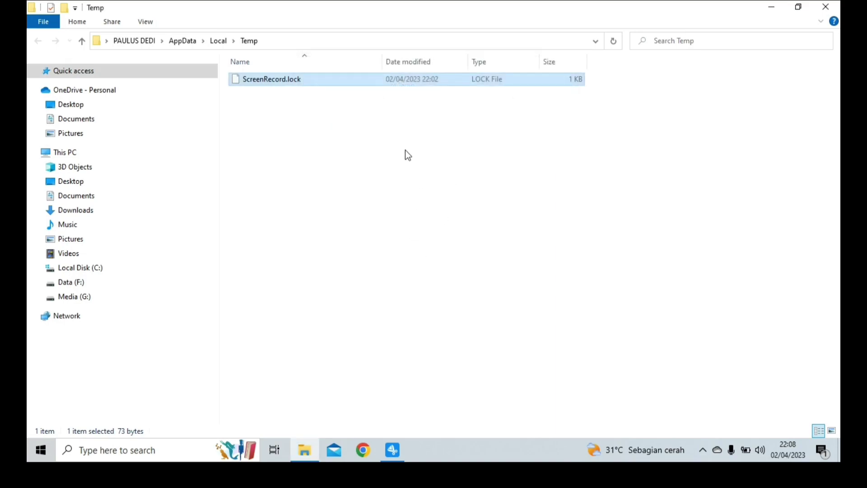
left_click(821, 6)
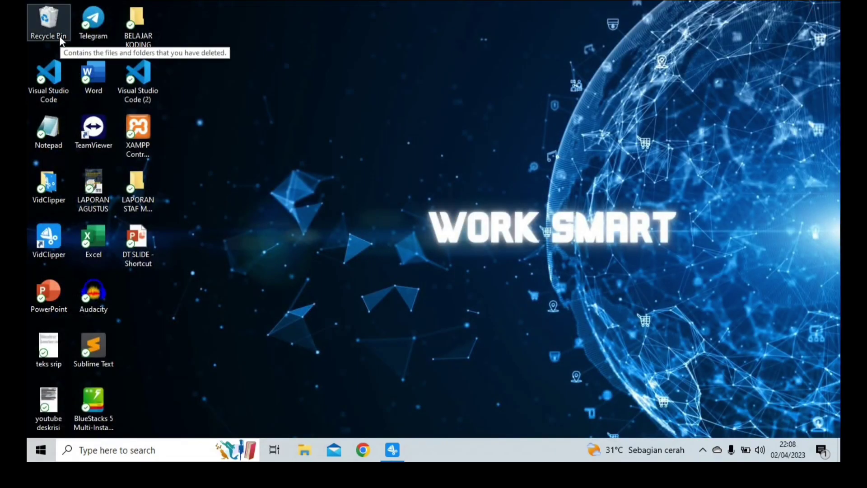
- Permanently delete all items in the Recycle Bin, granting administrator permission for all current items
double_click(48, 23)
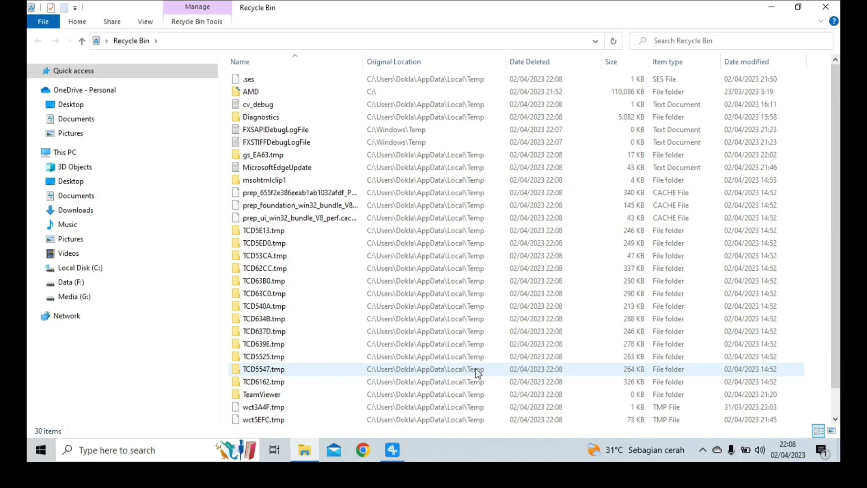
key("ctrl+a")
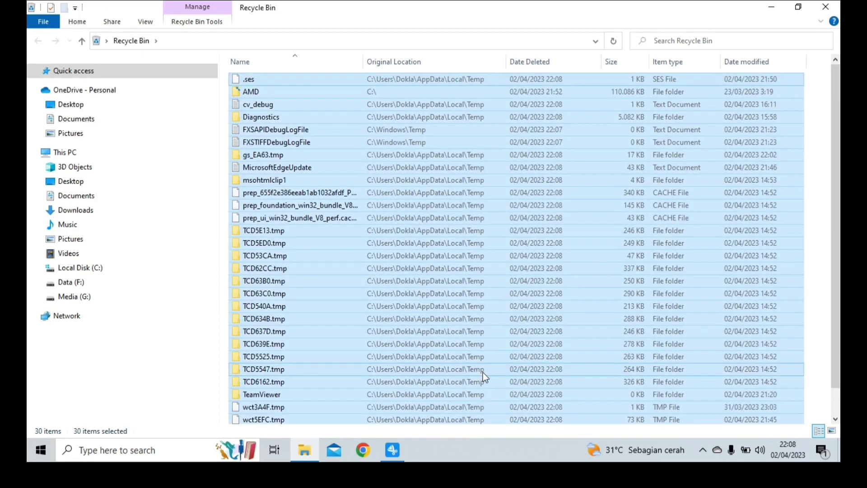
scroll(475, 368, "down", 1)
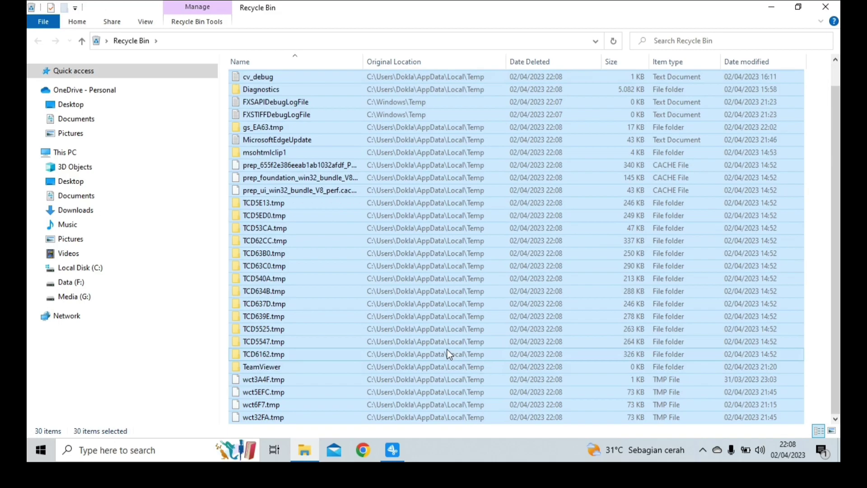
scroll(421, 278, "up", 1)
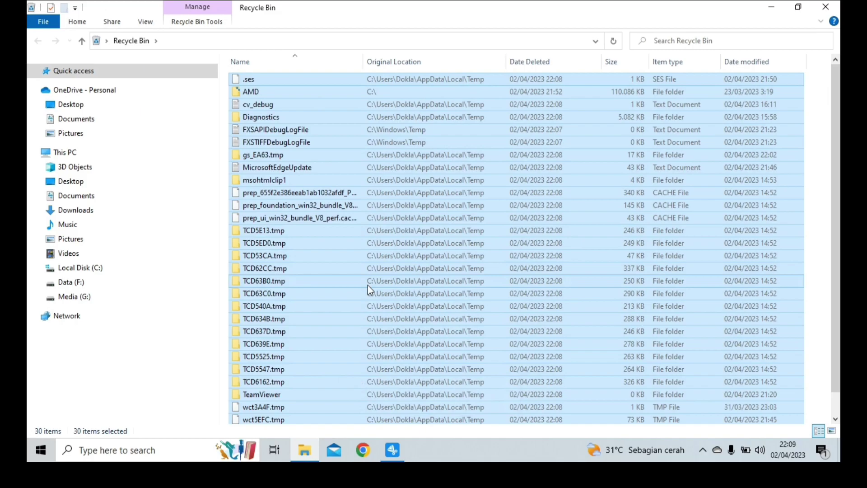
scroll(373, 267, "down", 1)
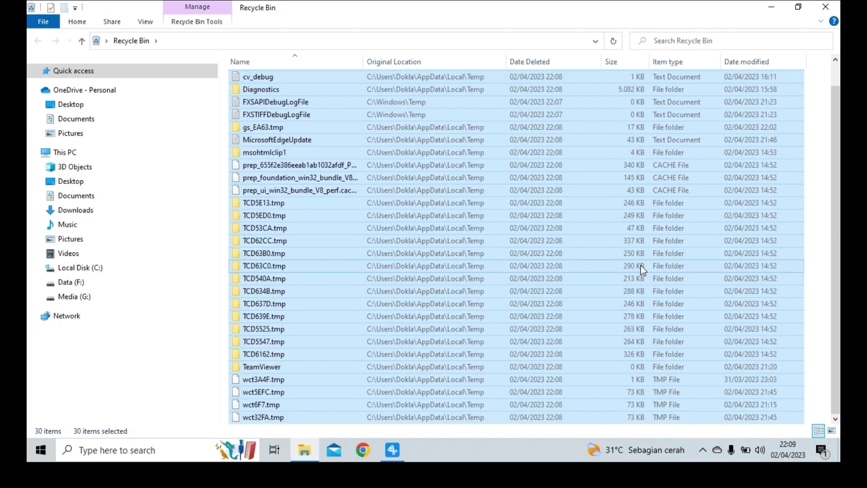
key("Delete")
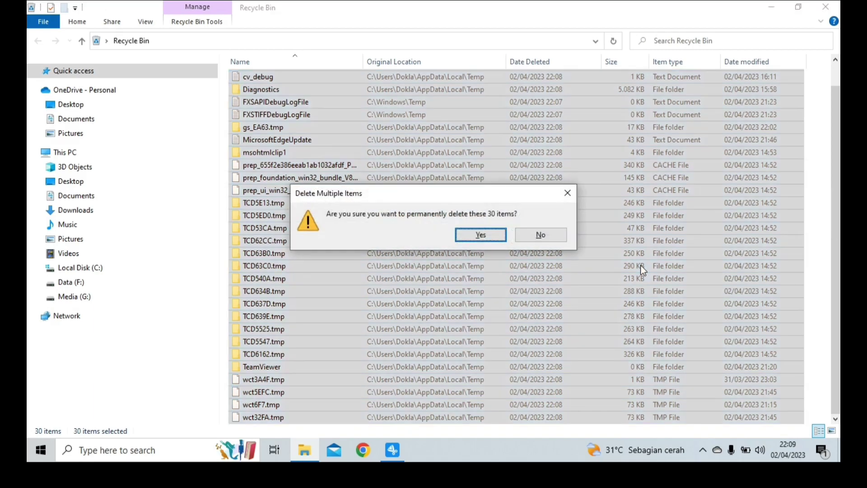
left_click(480, 234)
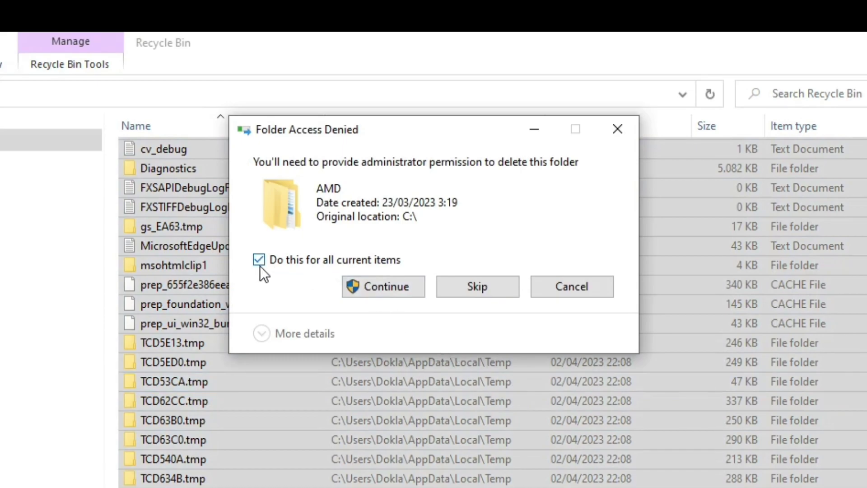
left_click(386, 284)
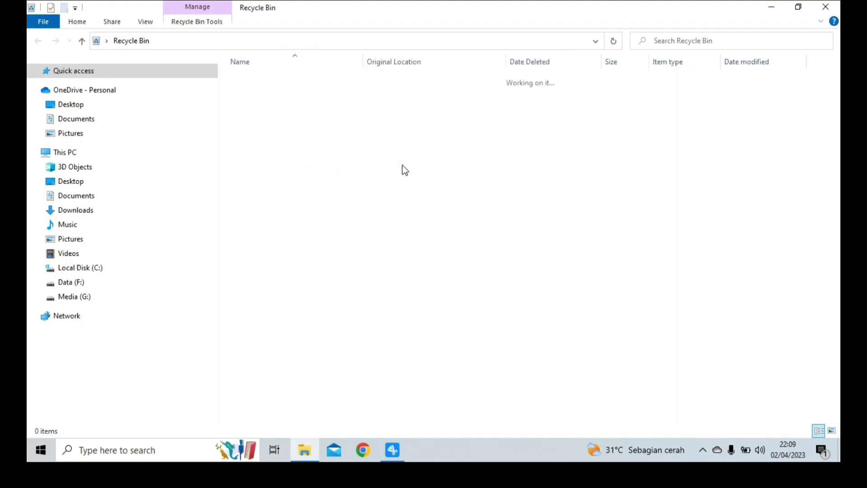
- Close the Recycle Bin window and refresh the desktop
left_click(826, 7)
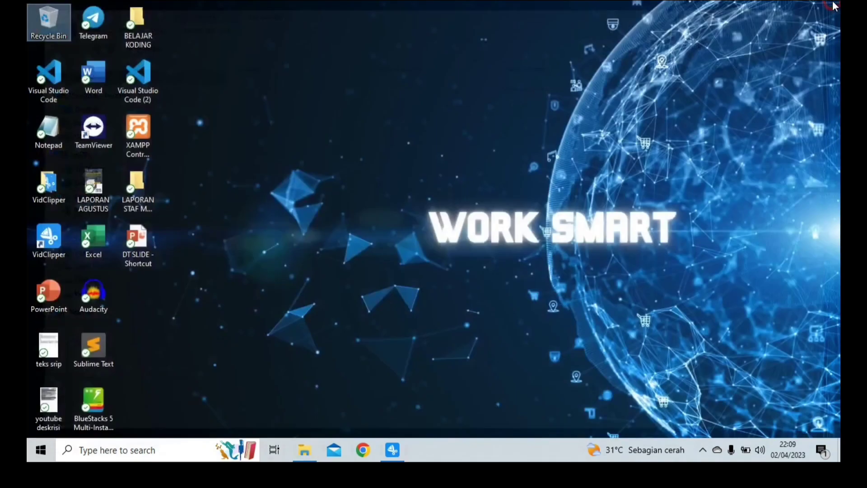
right_click(378, 172)
left_click(408, 205)
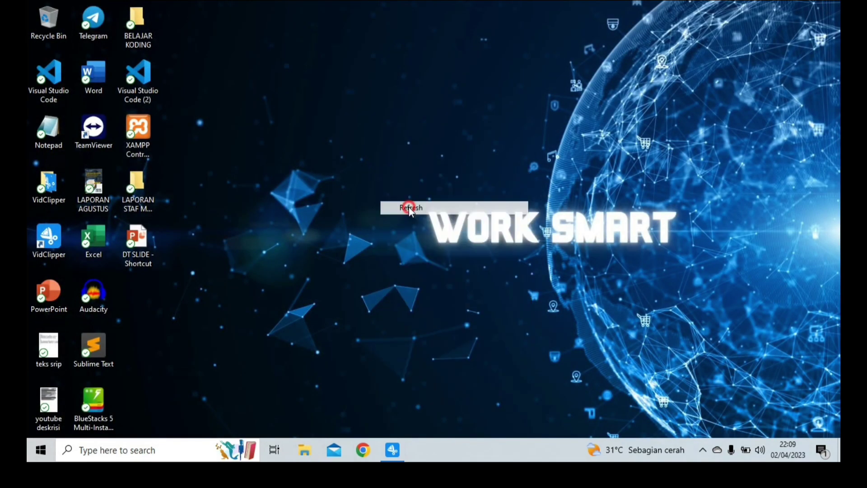
- Open the properties of Local Disk (C:) from File Explorer and bring up its error-checking and optimization tools
left_click(304, 449)
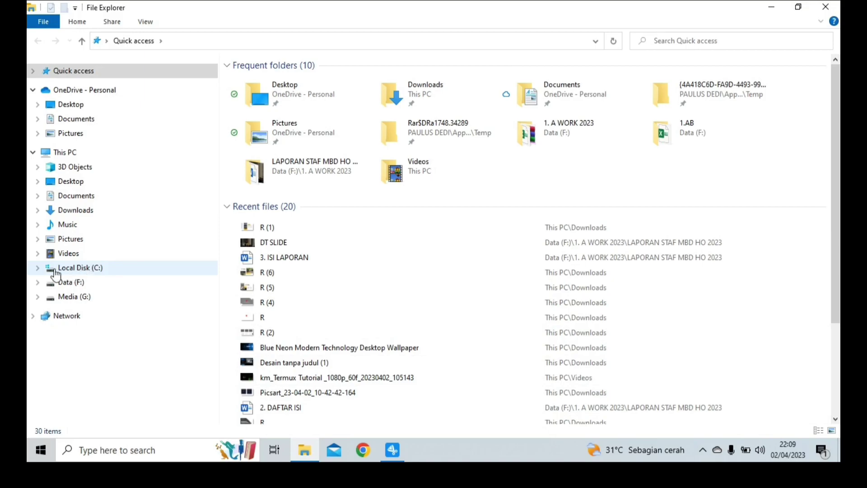
right_click(81, 269)
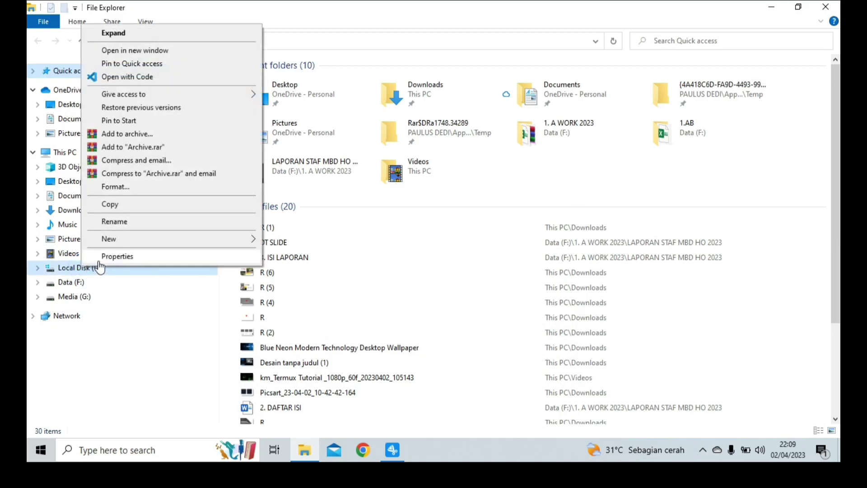
left_click(99, 261)
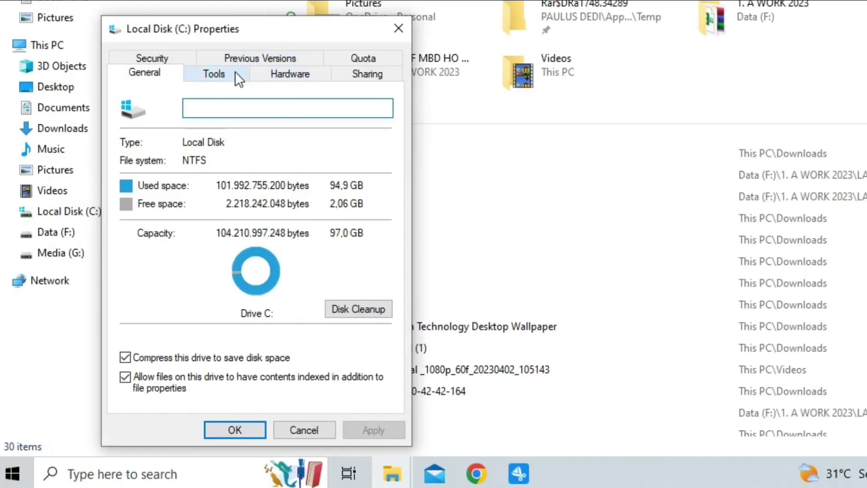
left_click(235, 71)
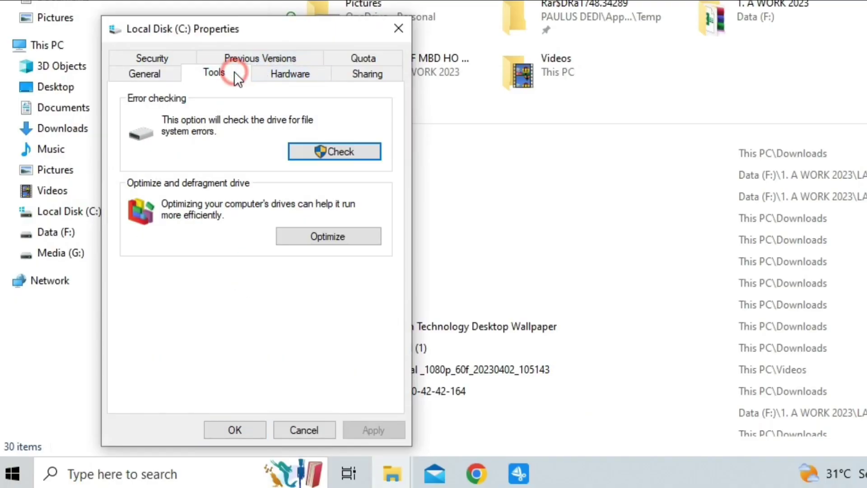
left_click(273, 72)
left_click(361, 75)
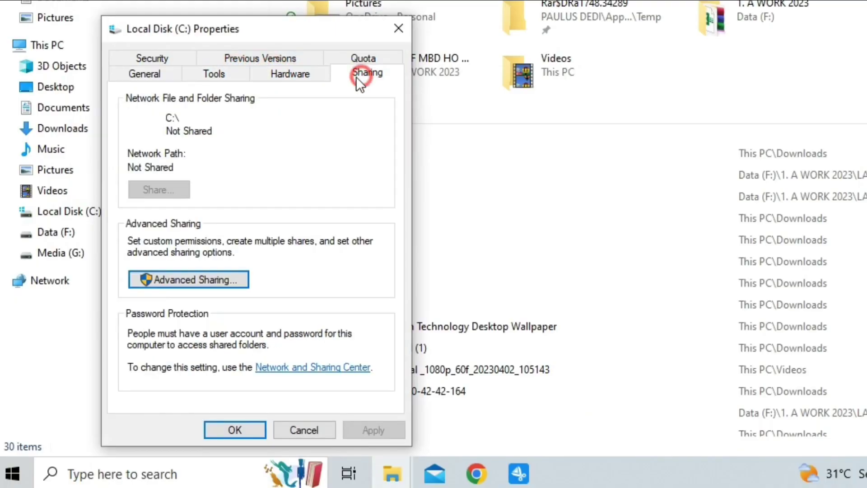
left_click(217, 76)
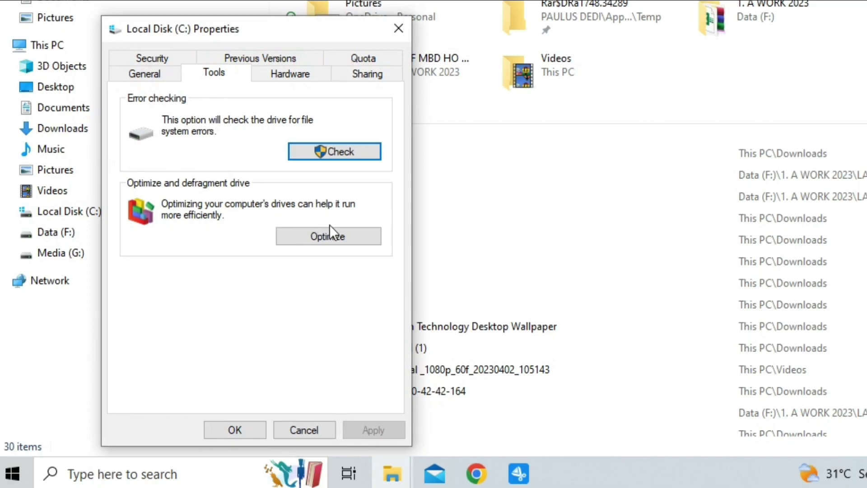
- Scan Local Disk (C:) for file system errors and dismiss the scan report
left_click(350, 149)
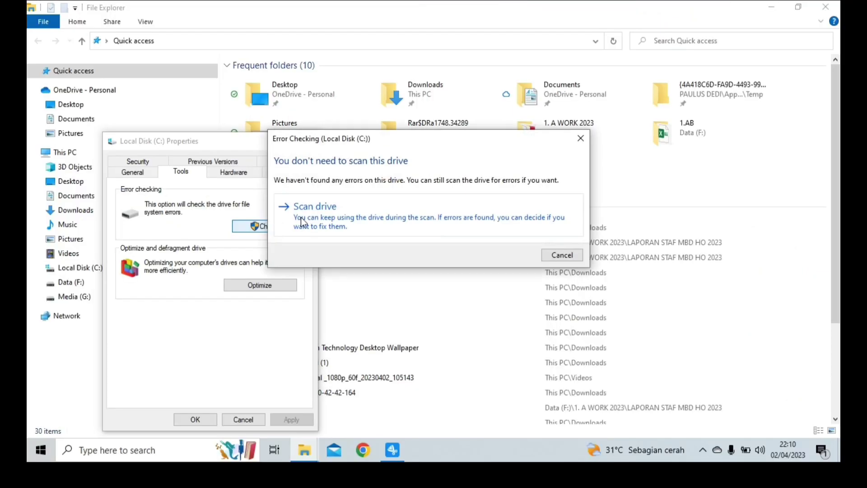
left_click(387, 136)
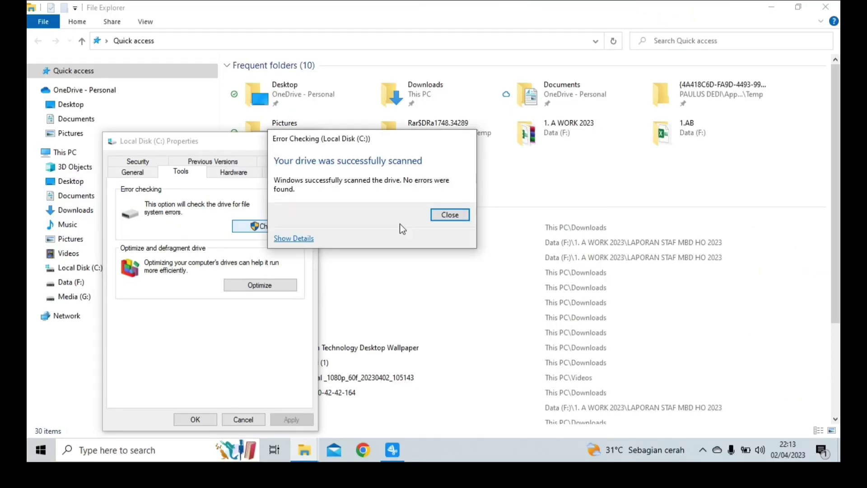
left_click(456, 218)
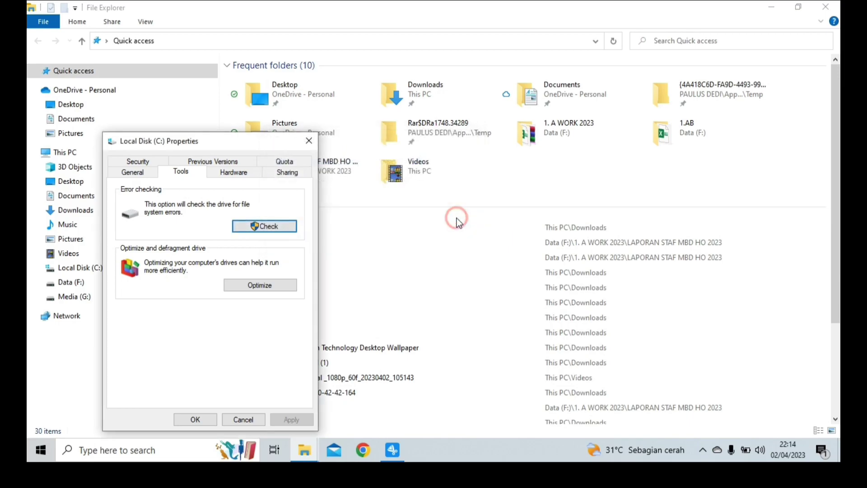
- Analyze and optimize the C: drive with Optimize Drives, and close that window
left_click(254, 291)
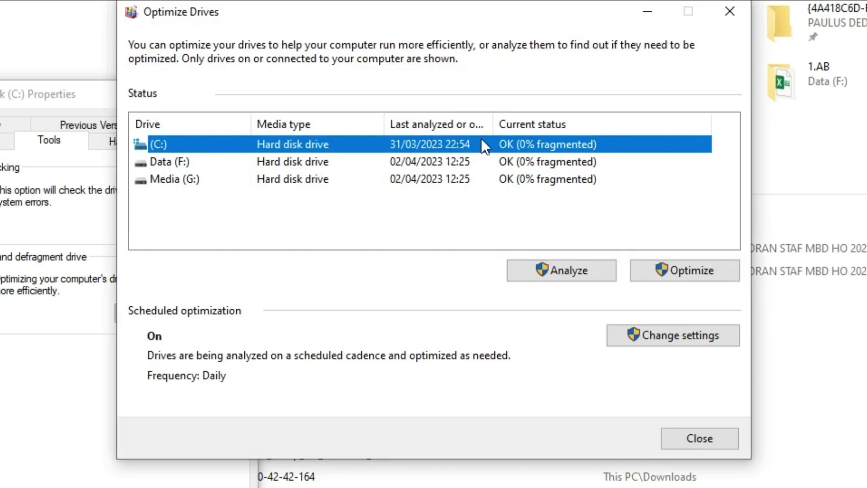
left_click(570, 272)
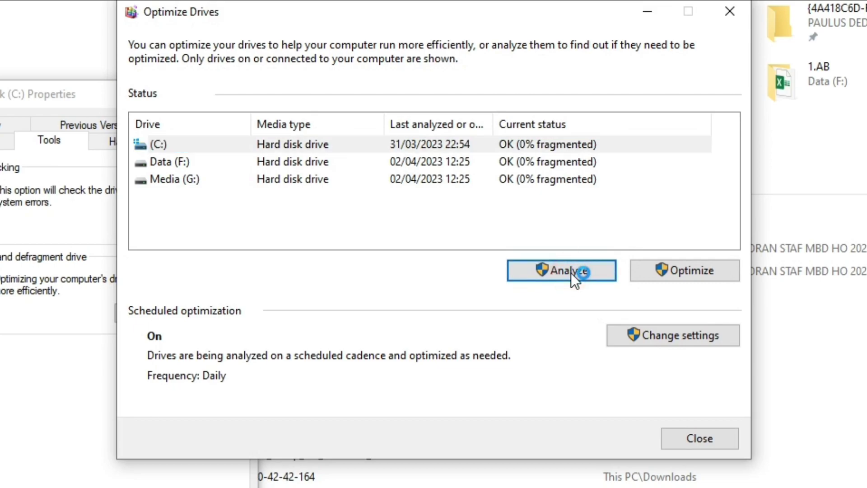
key("alt+F4")
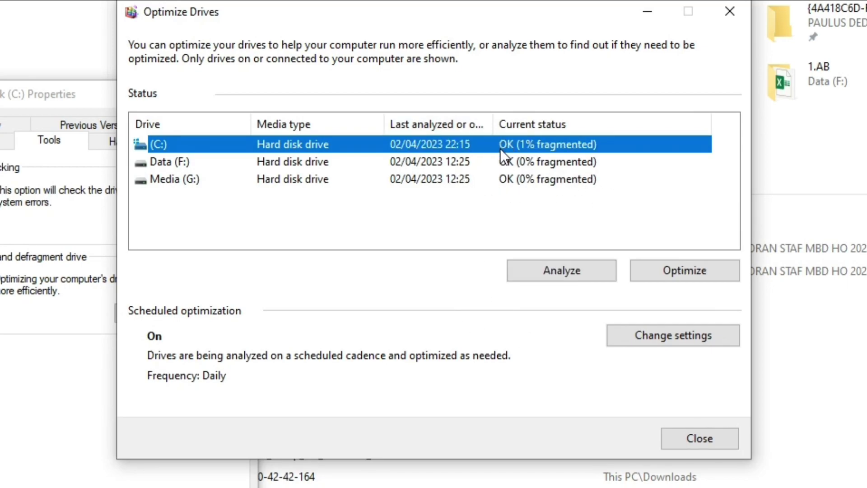
left_click(697, 274)
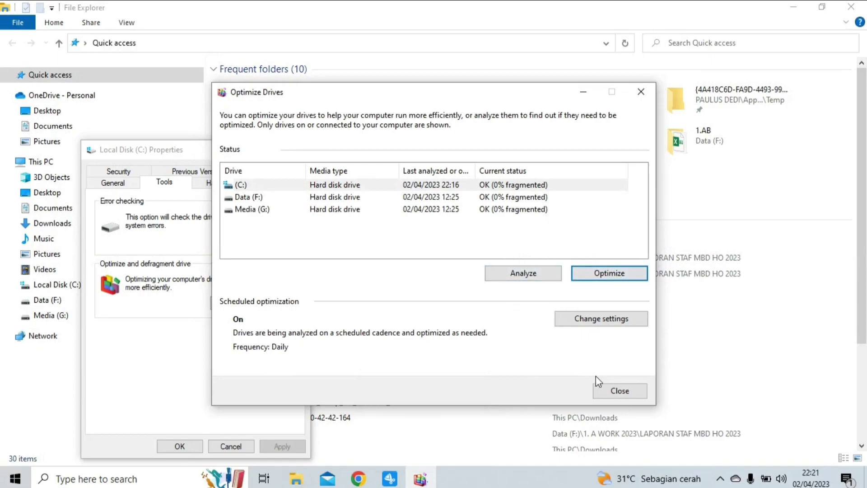
left_click(607, 391)
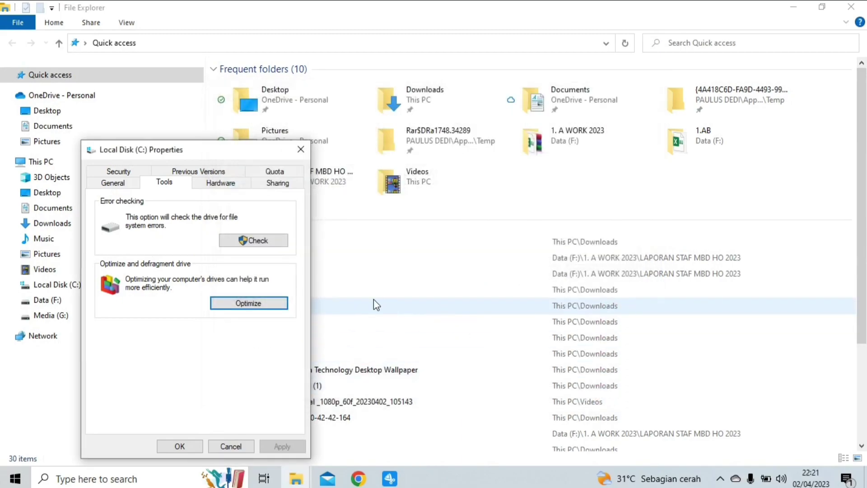
- Confirm and close the C: drive properties, close File Explorer and refresh the desktop
left_click(187, 444)
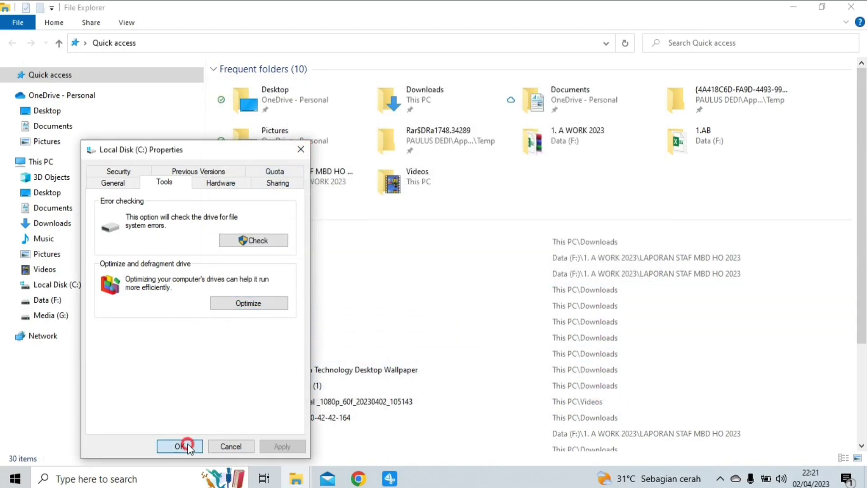
left_click(861, 8)
right_click(489, 96)
left_click(503, 135)
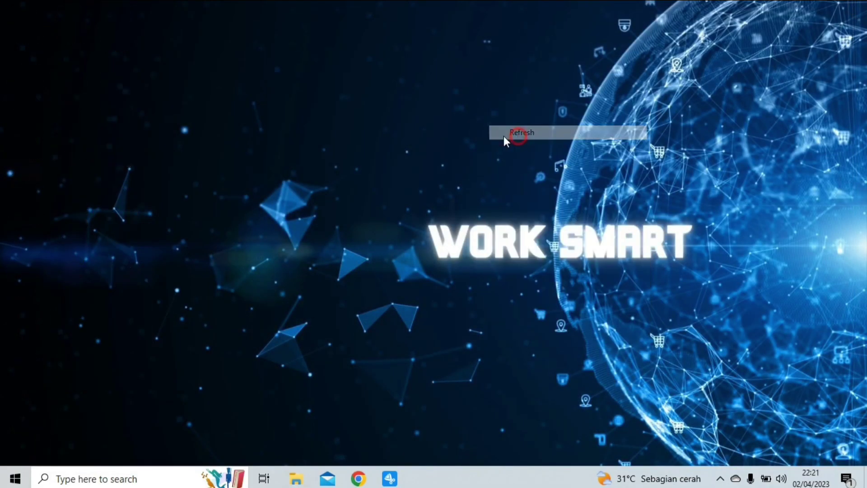
- Open the folder C:\Windows\SoftwareDistribution\Download in File Explorer
left_click(294, 481)
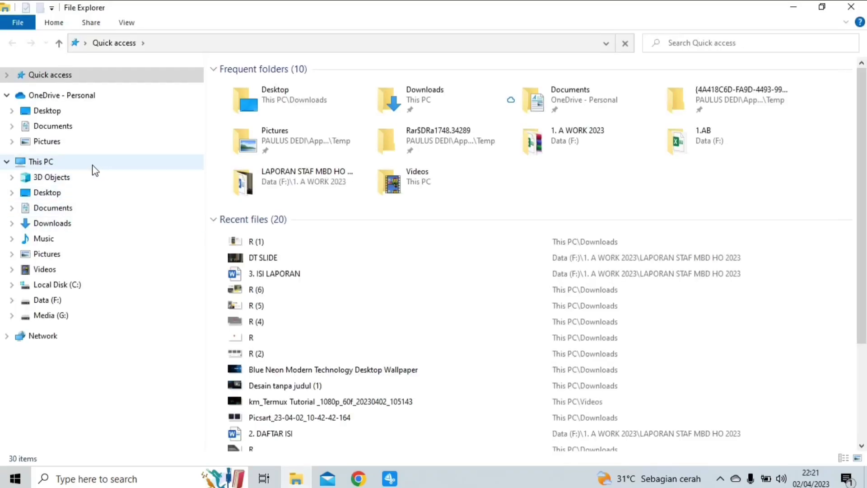
left_click(69, 289)
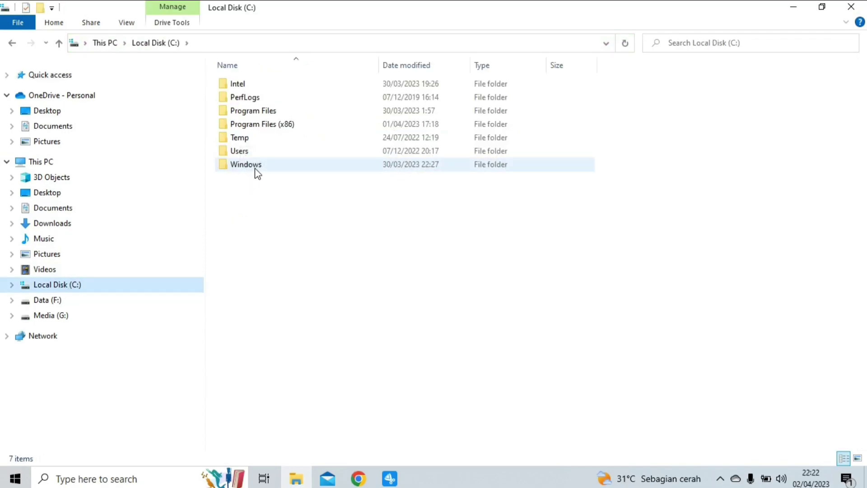
left_click(252, 164)
double_click(253, 165)
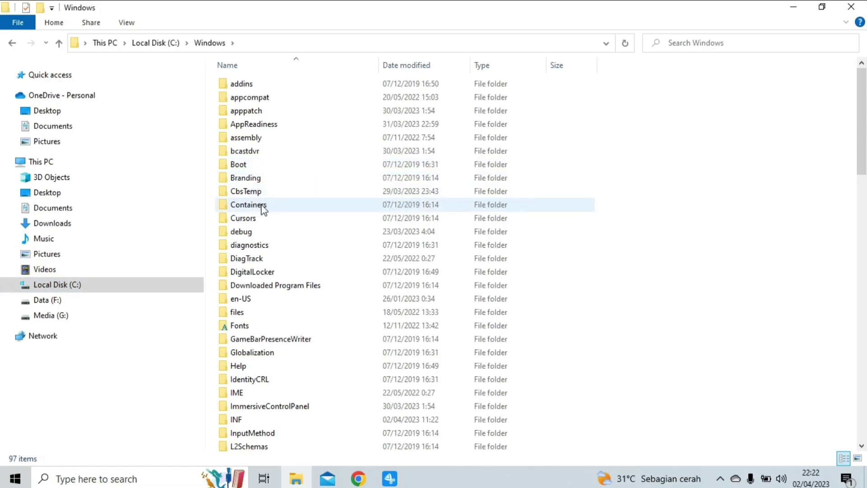
scroll(264, 212, "down", 1)
scroll(264, 212, "down", 14)
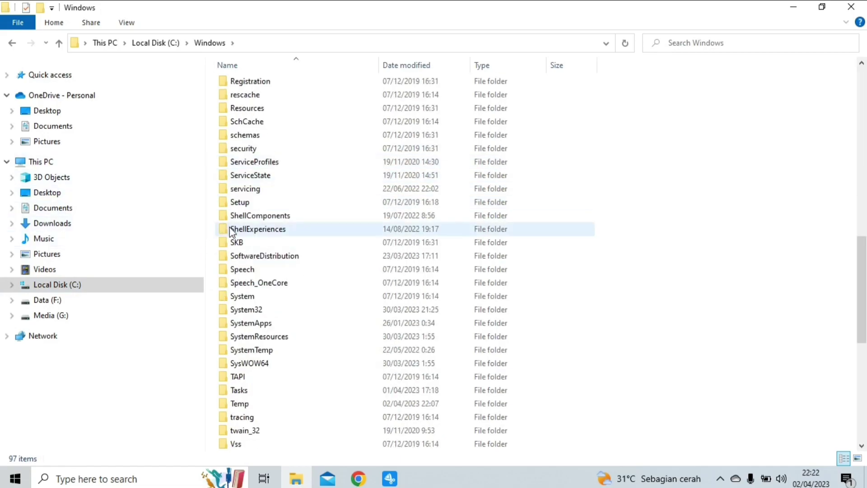
left_click(254, 257)
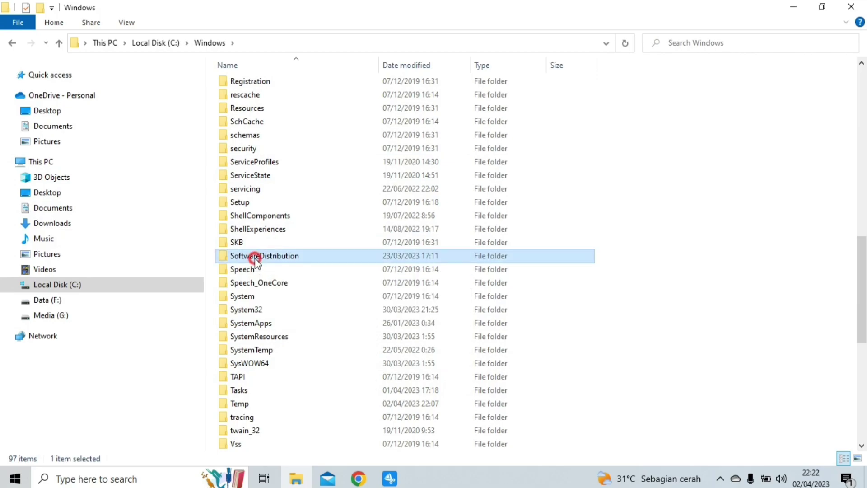
double_click(255, 258)
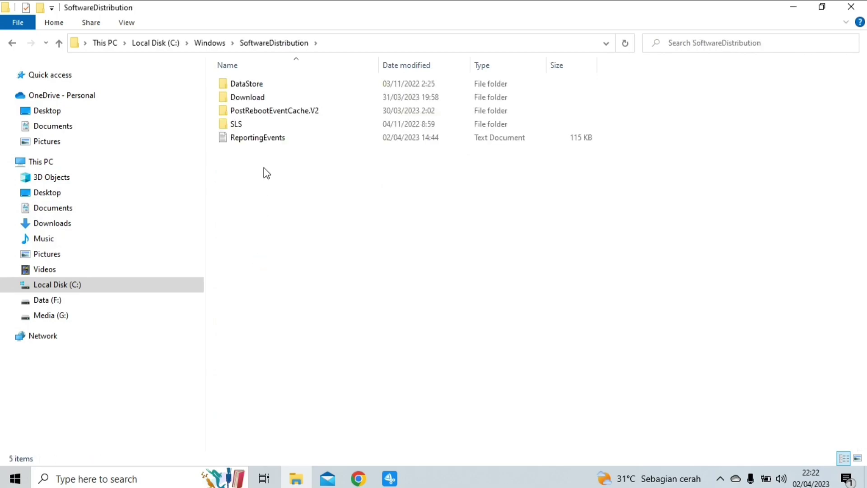
double_click(255, 100)
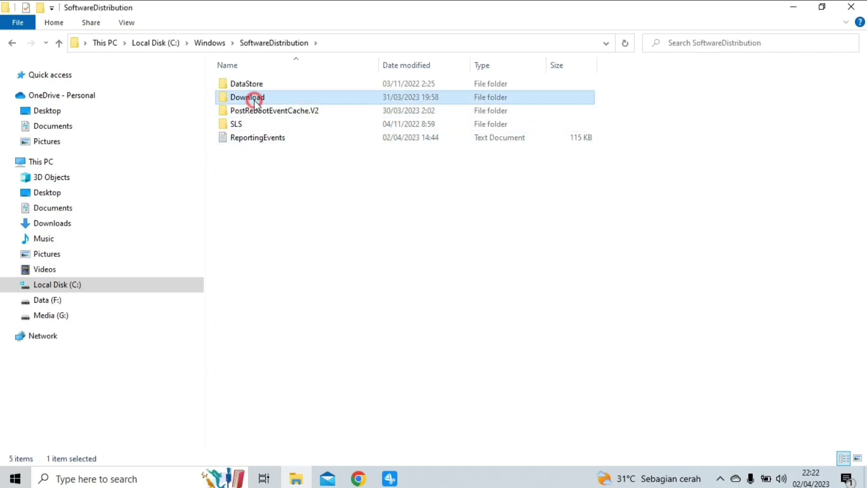
- Delete everything in the SoftwareDistribution Download folder, granting administrator permission for all current items, and close the folder
left_click_drag(257, 129, 245, 73)
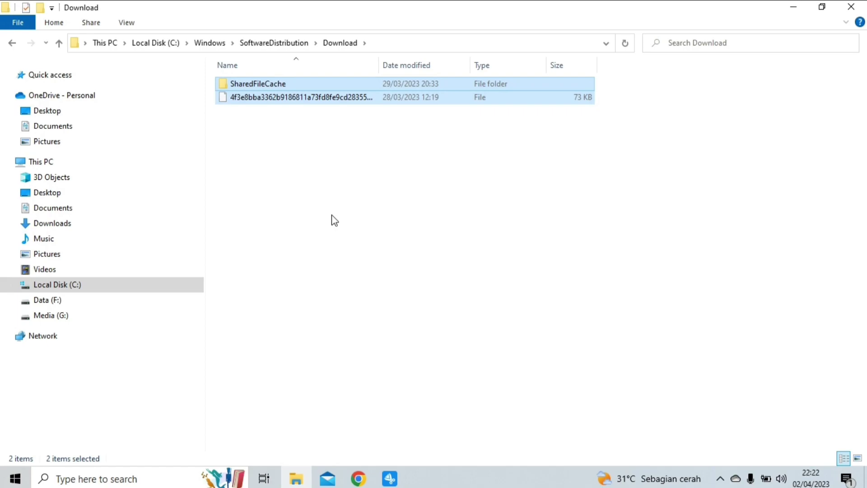
key("Delete")
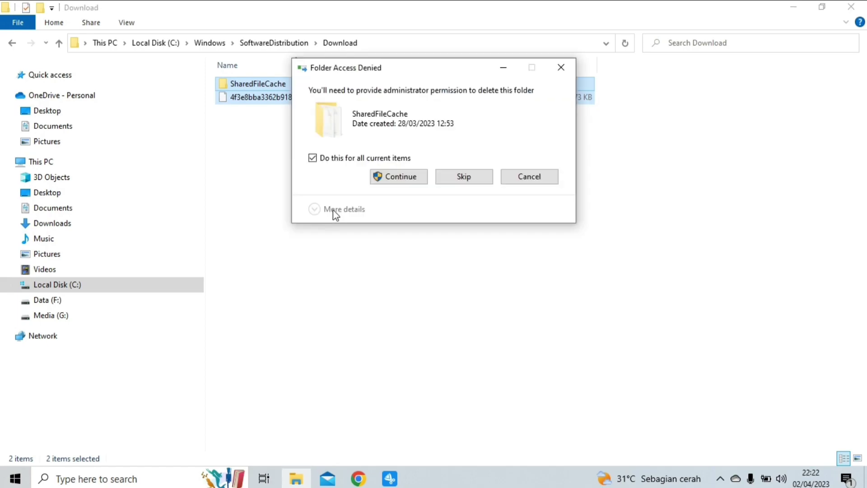
left_click(387, 182)
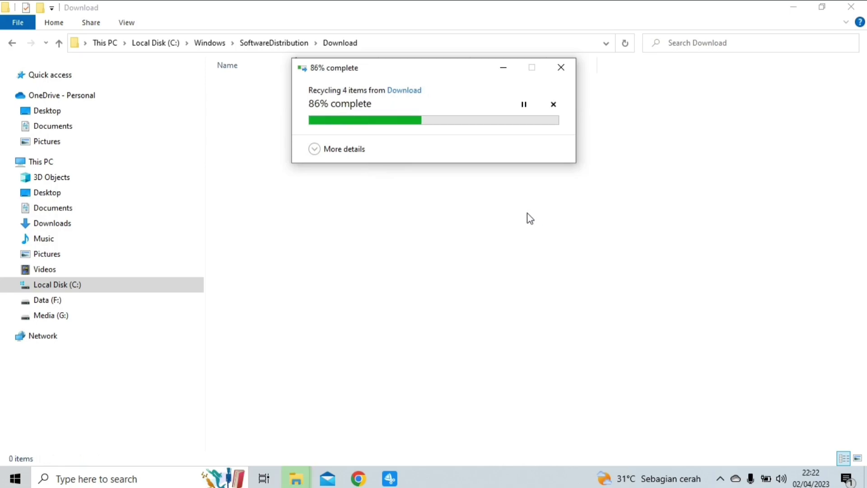
left_click(850, 6)
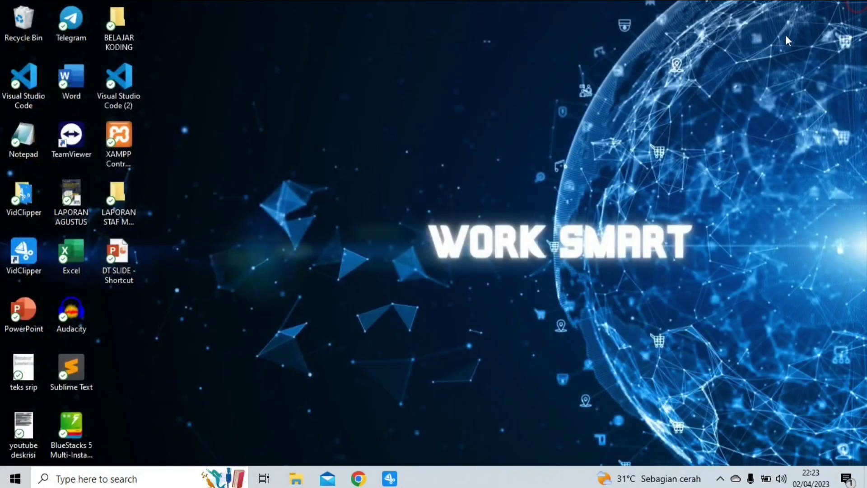
- Open the Recycle Bin and permanently delete all the items in it
double_click(19, 22)
left_click_drag(241, 171, 257, 78)
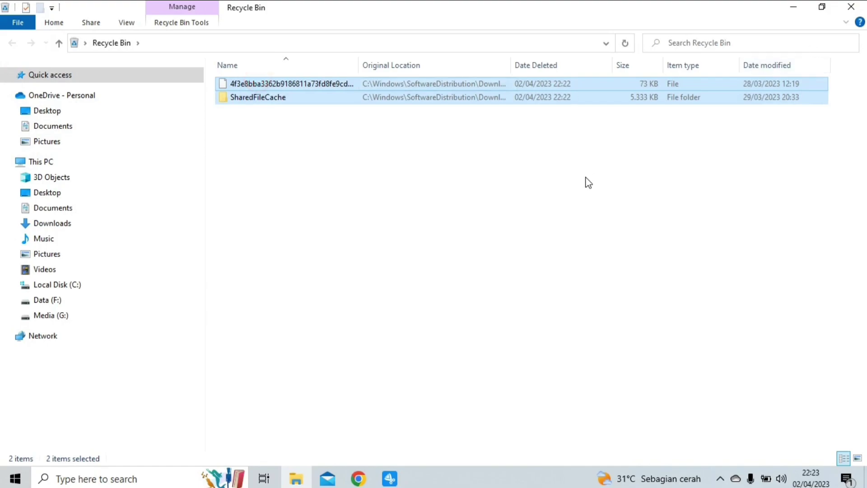
key("Delete")
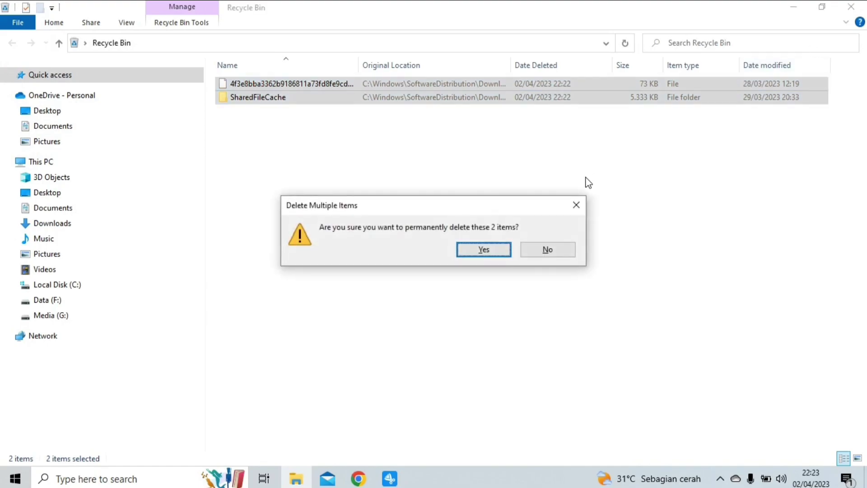
left_click(500, 256)
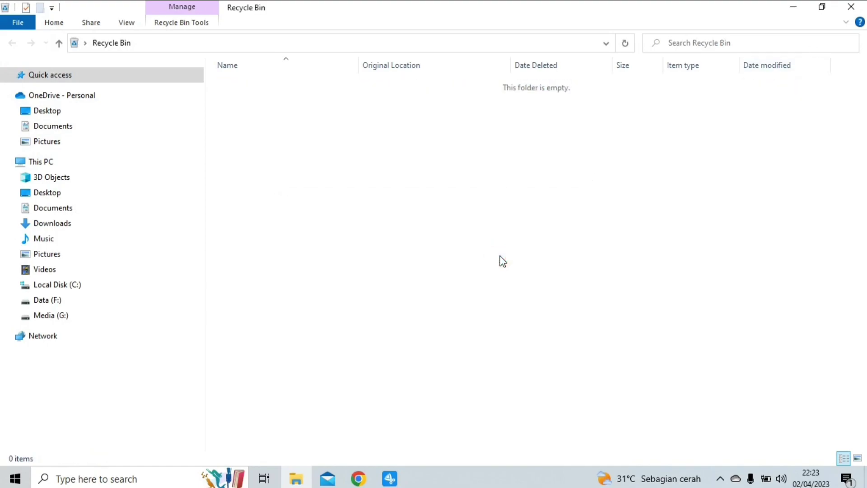
- Close the emptied Recycle Bin and refresh the desktop
left_click(850, 7)
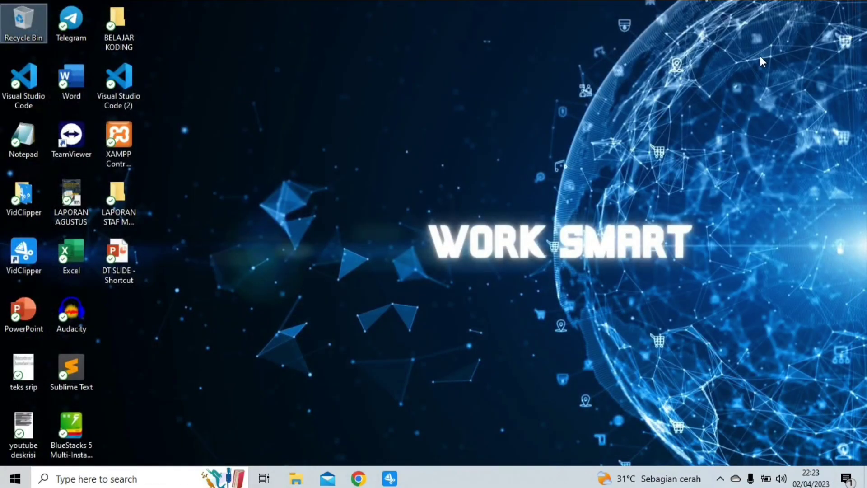
right_click(254, 202)
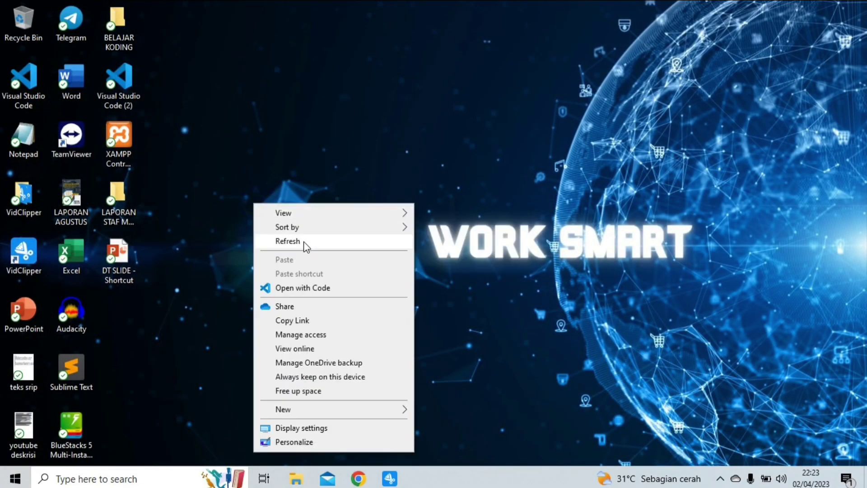
left_click(303, 242)
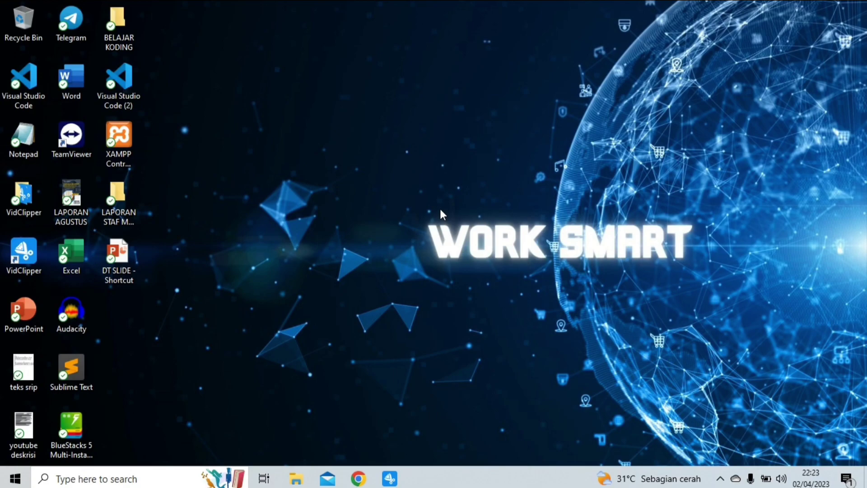